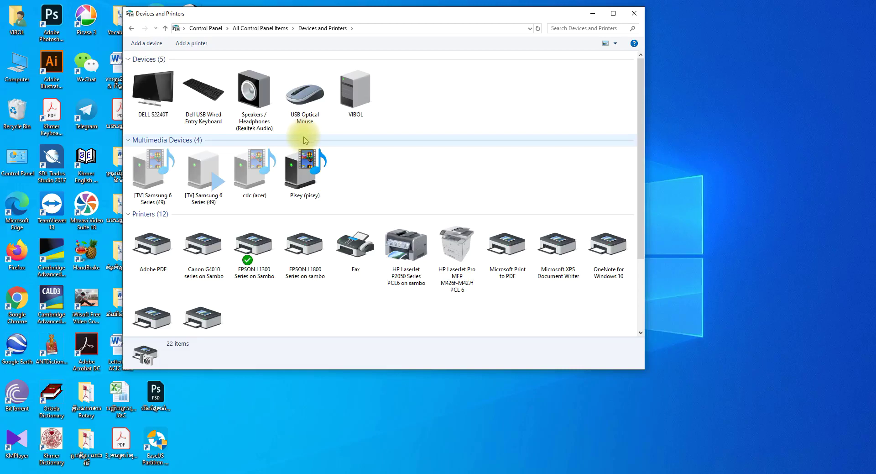
# - Select the EPSON L1800 Series printer and close the Devices and Printers window
pyautogui.click(304, 261)
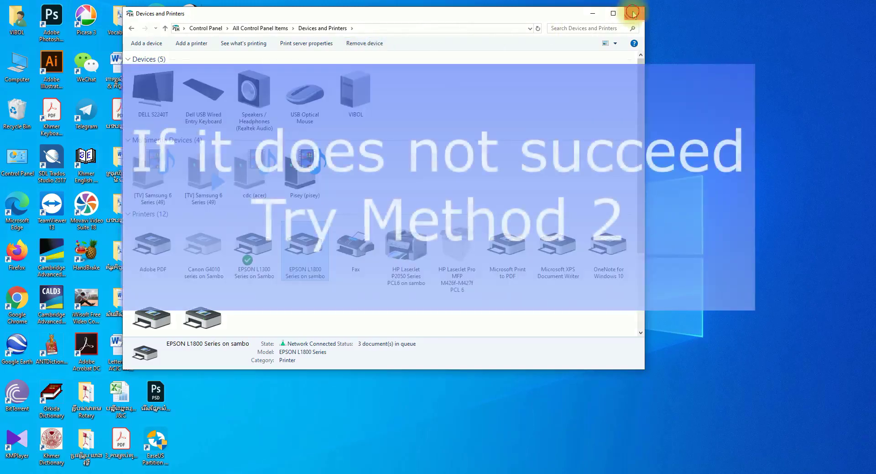
pyautogui.click(633, 13)
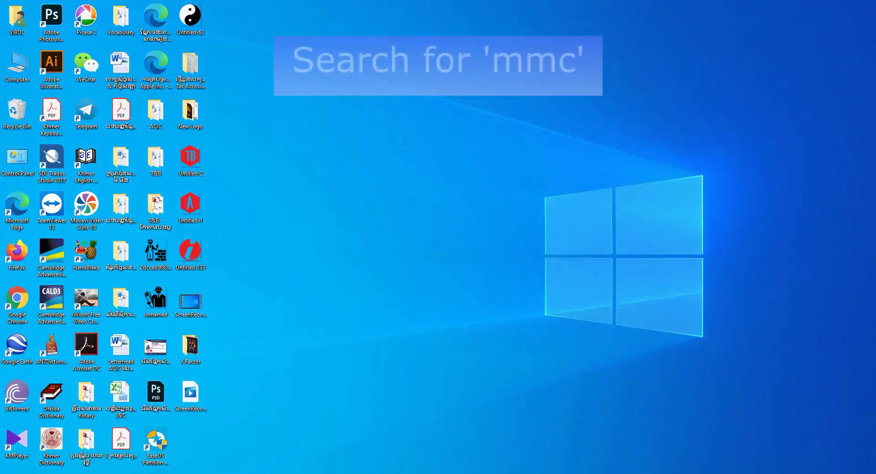
# - Search Windows for mmc and launch the management console, granting it administrator permission
pyautogui.press('super+s')
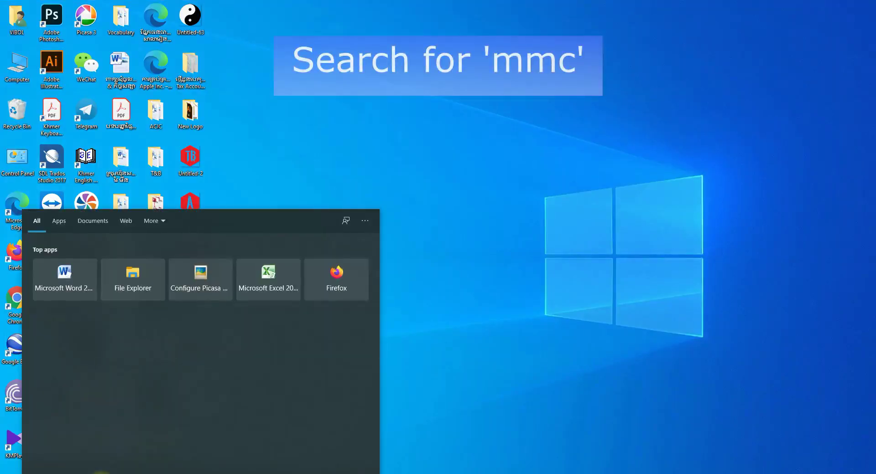
pyautogui.write('mmc')
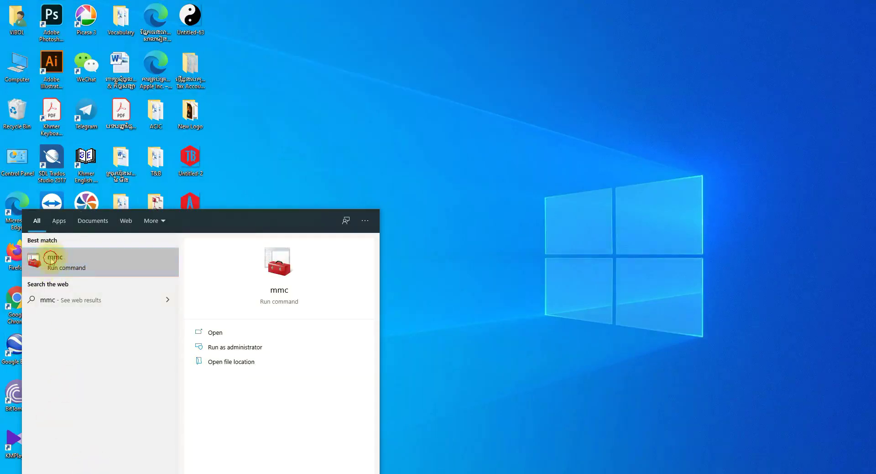
pyautogui.click(50, 259)
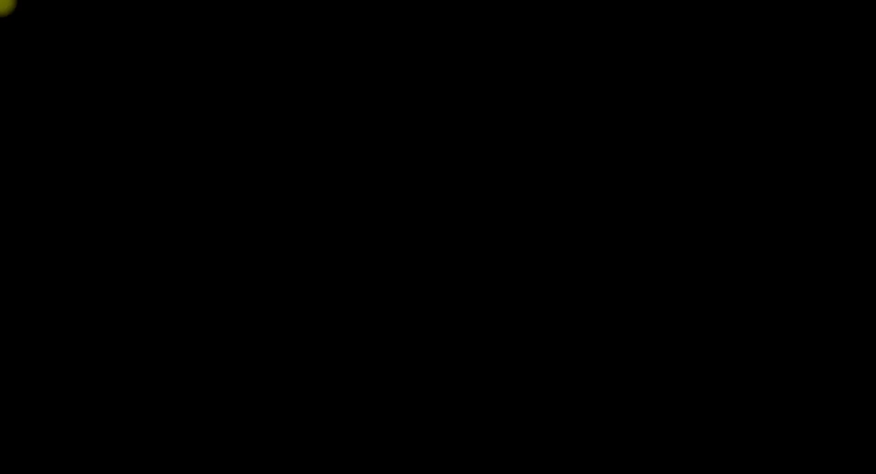
pyautogui.click(417, 298)
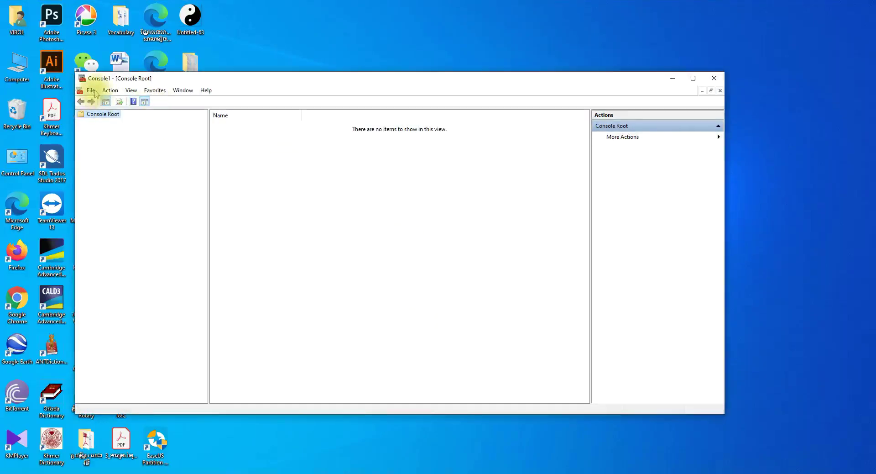
# - Add the Print Management snap-in to the console with the local server as its print server
pyautogui.click(91, 91)
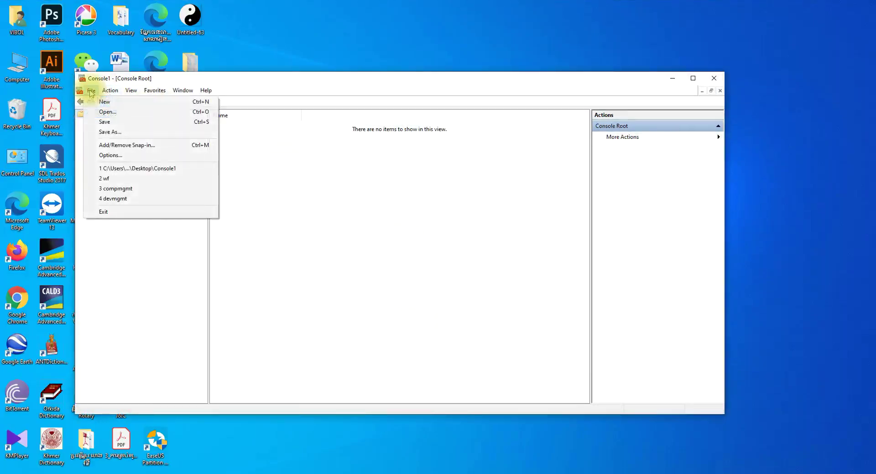
pyautogui.click(127, 146)
pyautogui.scroll(-1, 359, 224)
pyautogui.moveTo(359, 224); pyautogui.dragTo(358, 279)
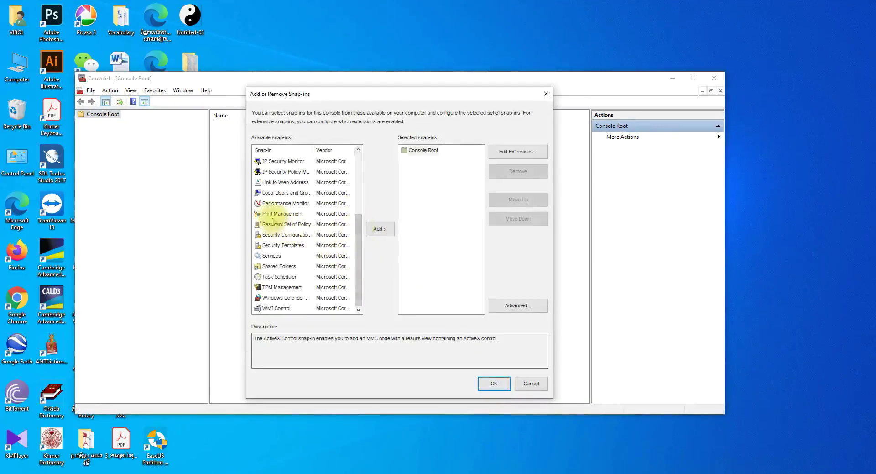
pyautogui.click(282, 215)
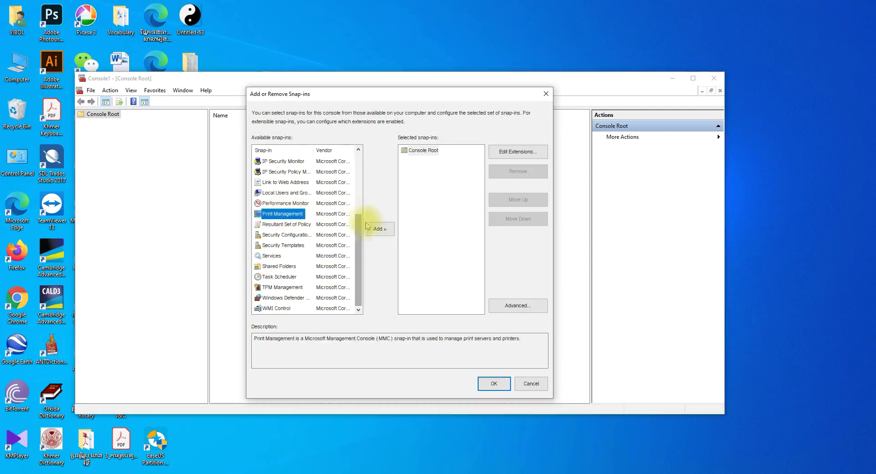
pyautogui.click(382, 229)
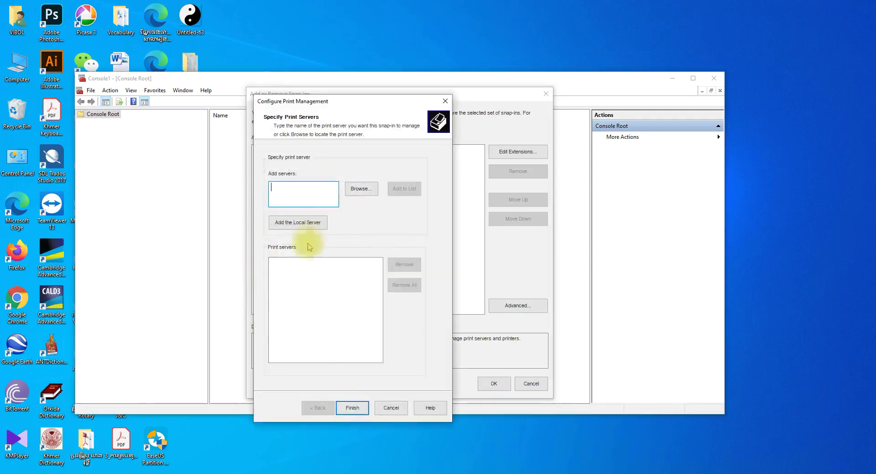
pyautogui.click(304, 227)
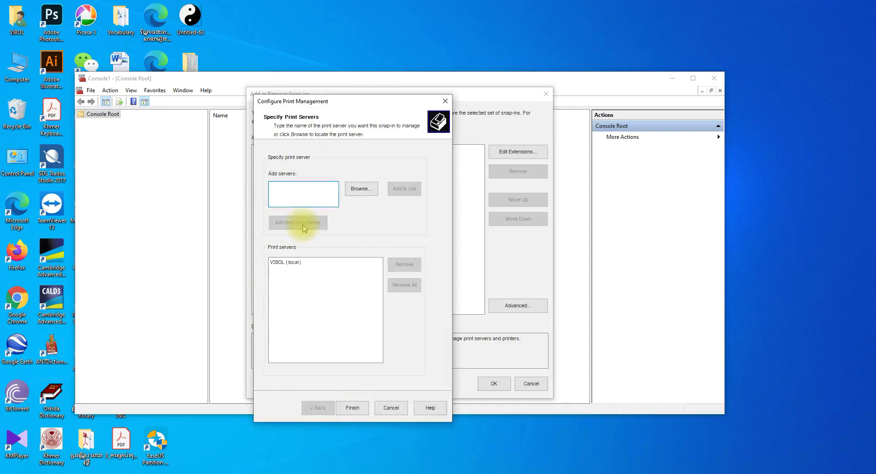
pyautogui.click(353, 407)
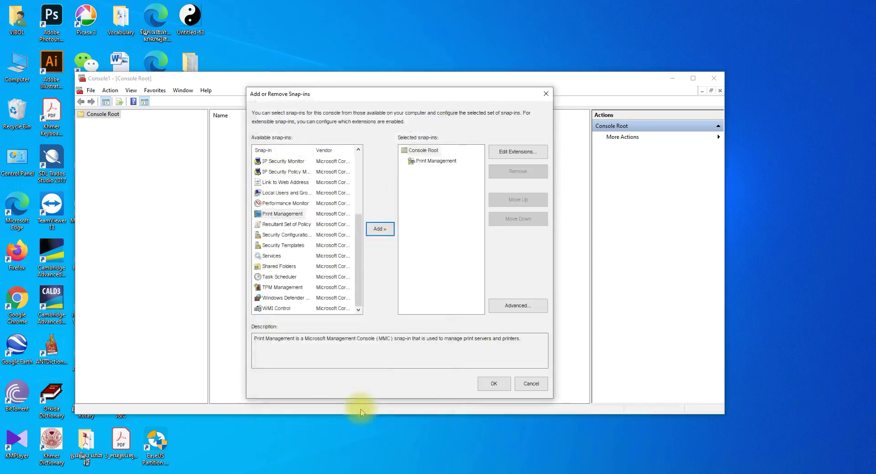
pyautogui.click(495, 385)
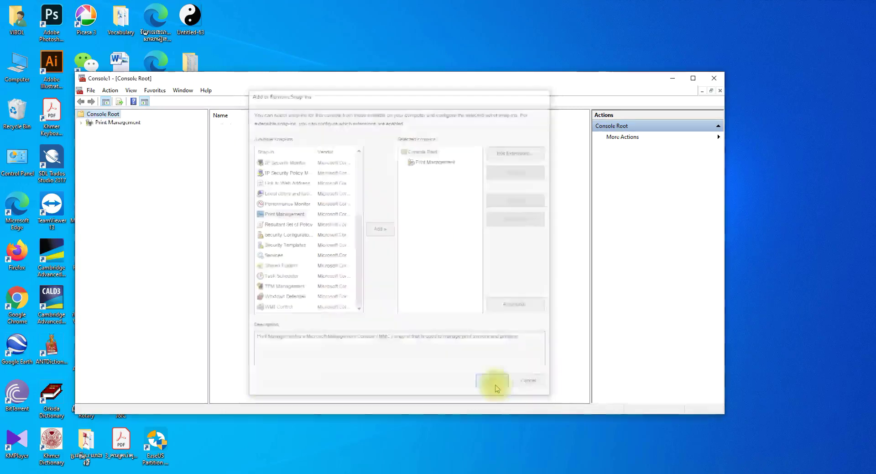
# - Save the console to the Desktop as Console1
pyautogui.click(91, 90)
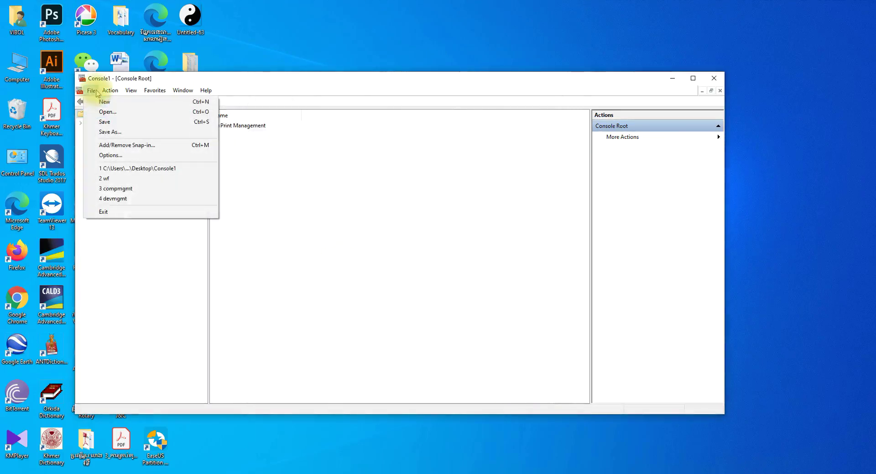
pyautogui.click(105, 122)
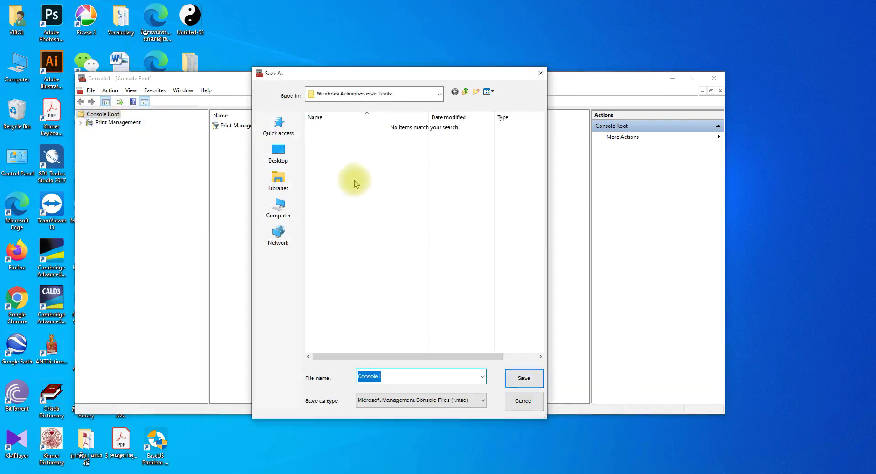
pyautogui.click(279, 156)
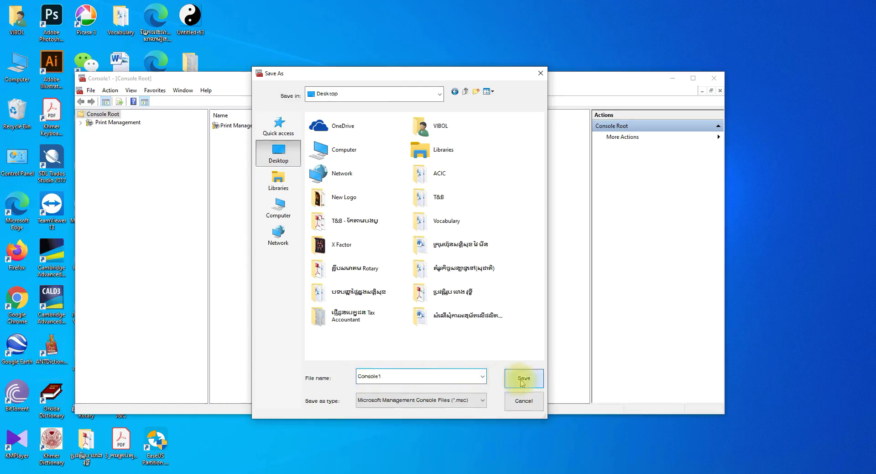
pyautogui.click(523, 379)
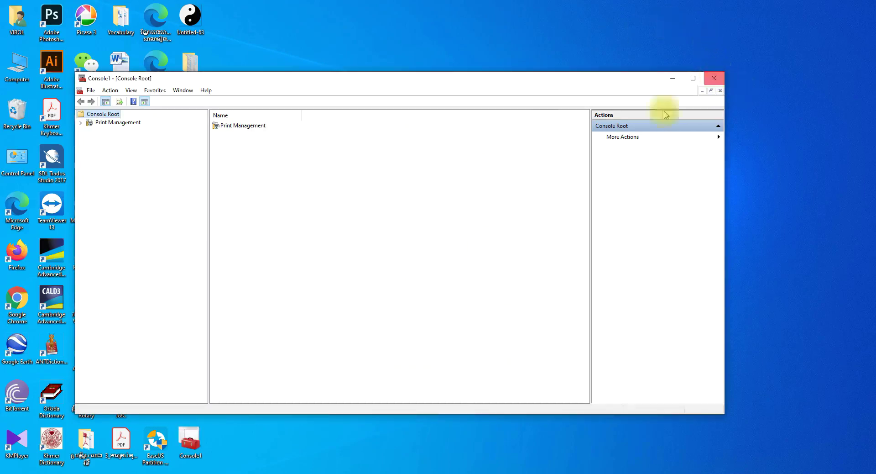
# - List the drivers of the local print server under Print Management and show the available actions for the EPSON L1300 Series driver
pyautogui.doubleClick(106, 124)
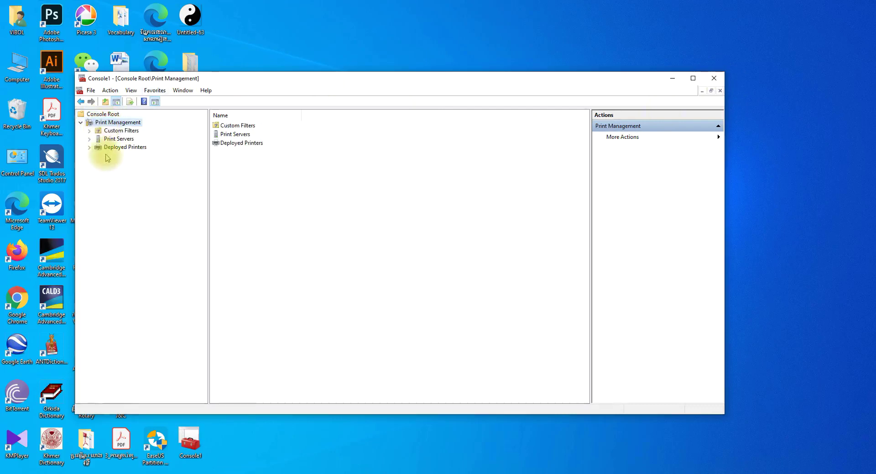
pyautogui.doubleClick(119, 139)
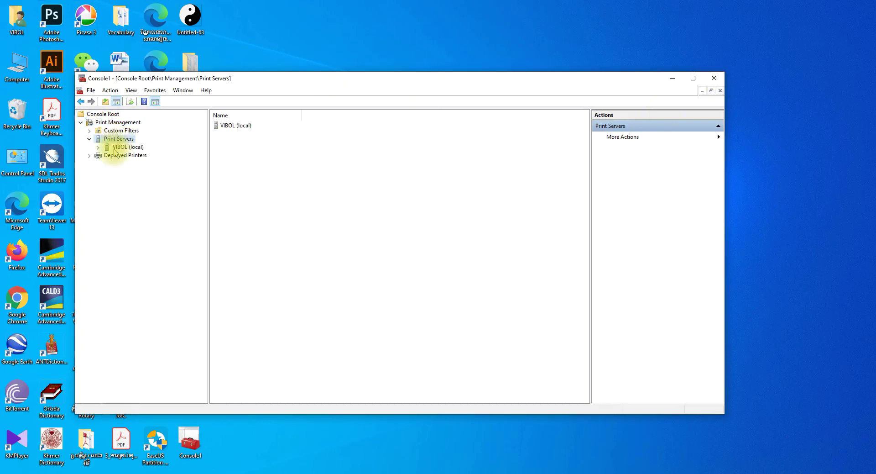
pyautogui.doubleClick(114, 149)
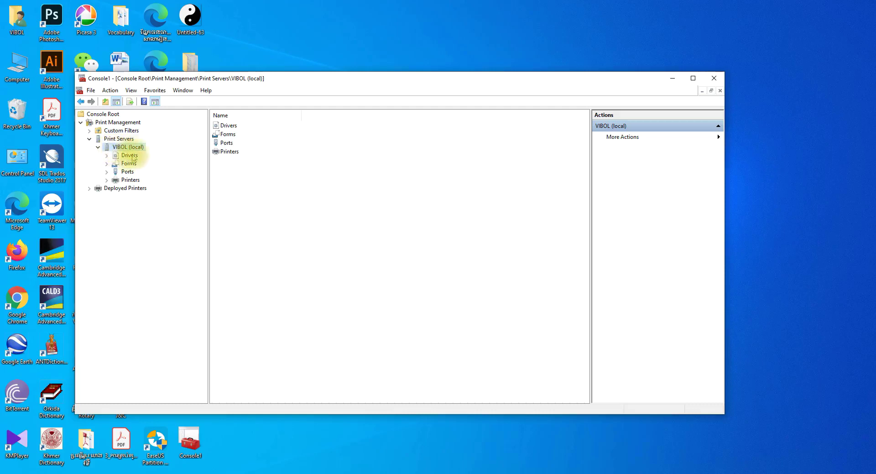
pyautogui.click(129, 155)
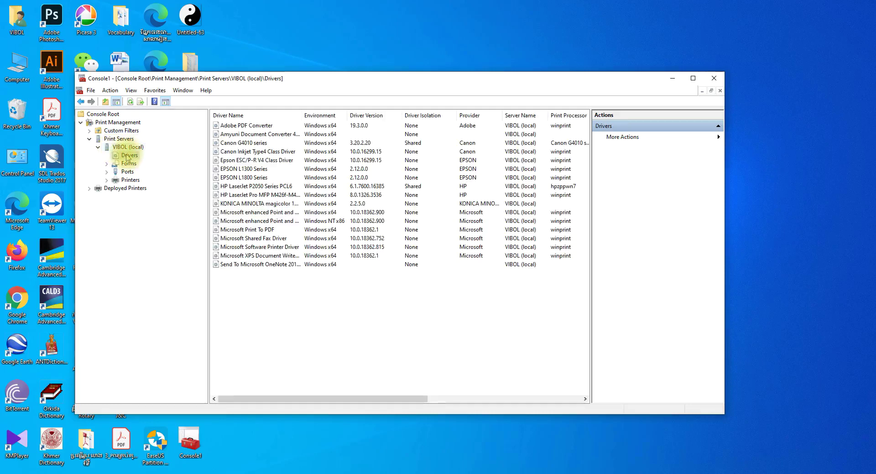
pyautogui.rightClick(249, 169)
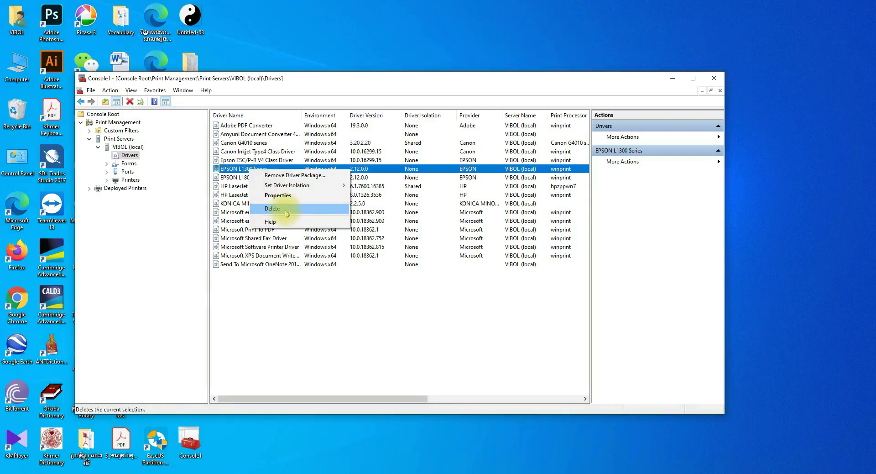
# - List the local print server's ports with a wider name column and view the available actions for the PORTPROMPT: and FILE: ports
pyautogui.click(127, 172)
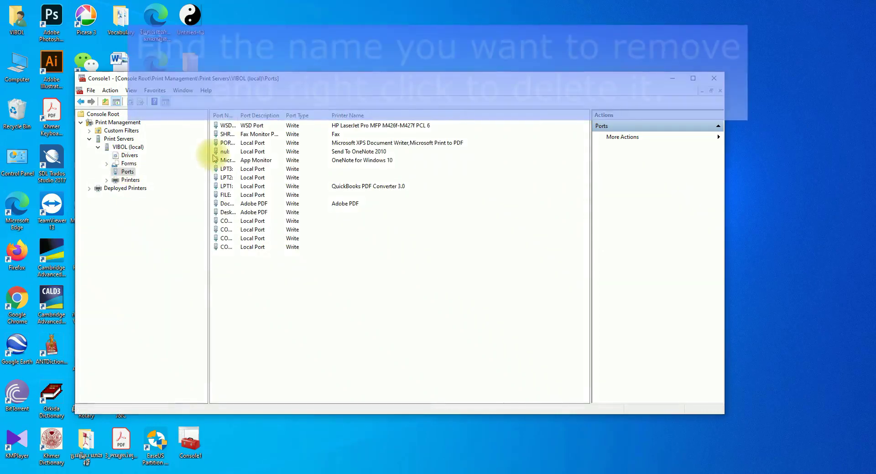
pyautogui.moveTo(237, 115); pyautogui.dragTo(288, 117)
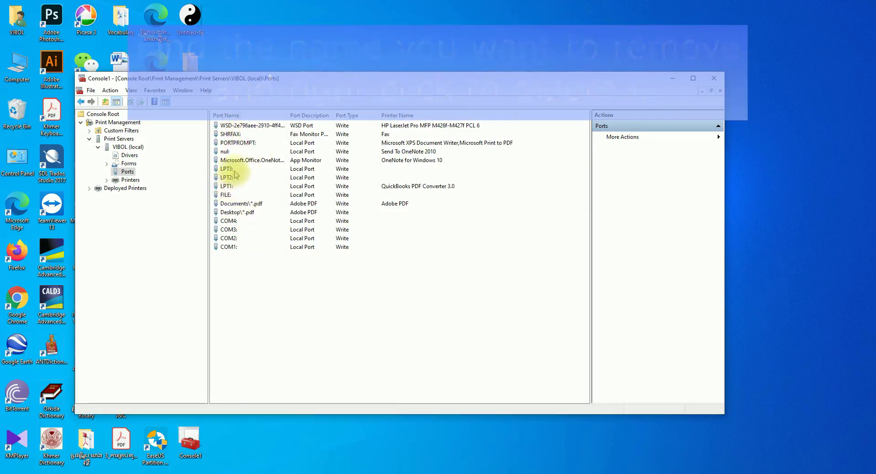
pyautogui.rightClick(233, 145)
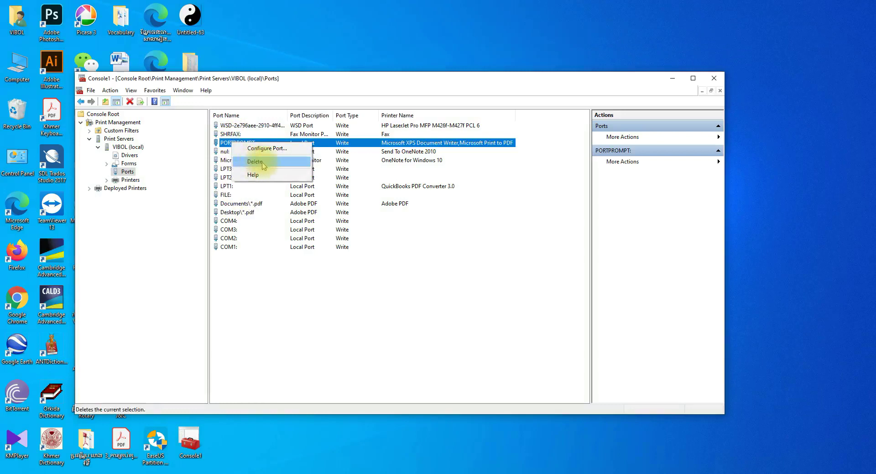
pyautogui.rightClick(230, 196)
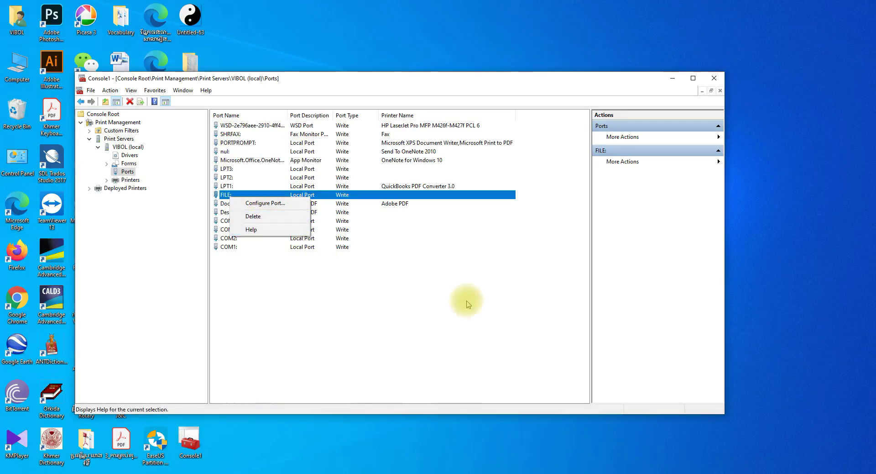
pyautogui.click(297, 307)
pyautogui.click(301, 311)
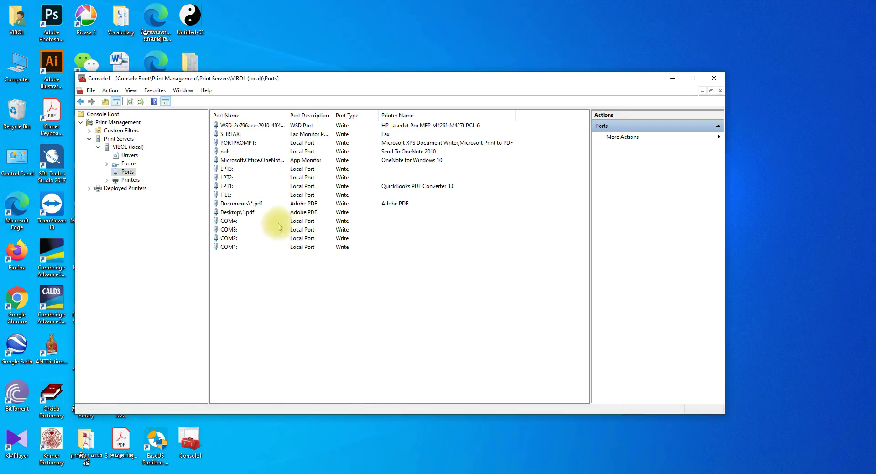
# - Save the changes to the console and close its window
pyautogui.click(93, 90)
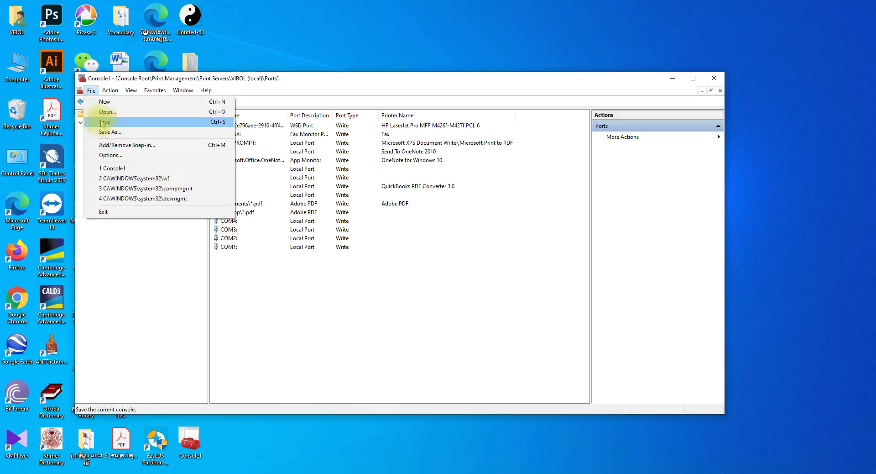
pyautogui.click(108, 122)
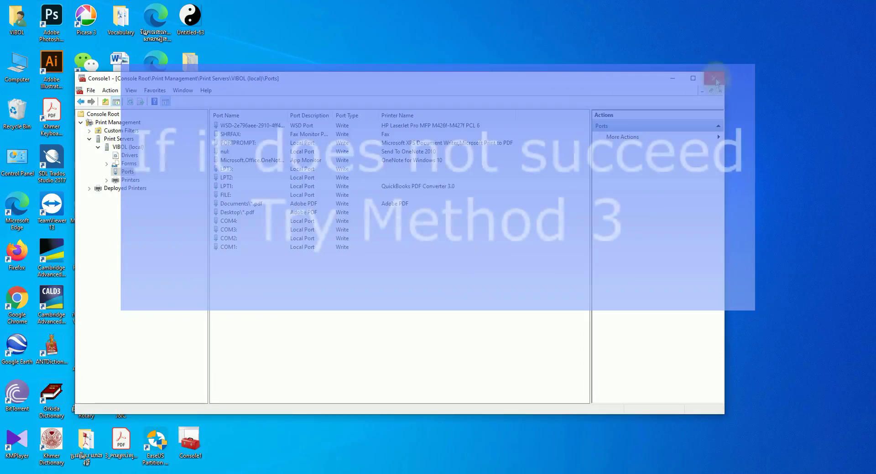
pyautogui.click(715, 78)
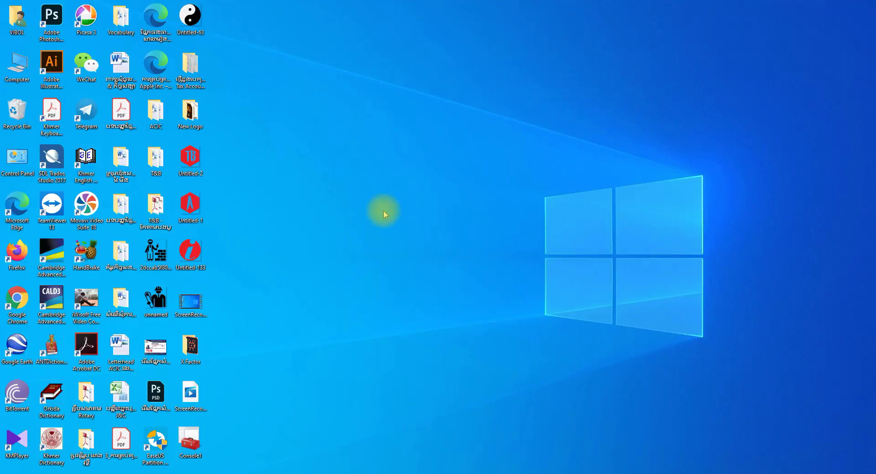
# - Search Windows for service, open the Services app and locate the Print Spooler service
pyautogui.press('super+s')
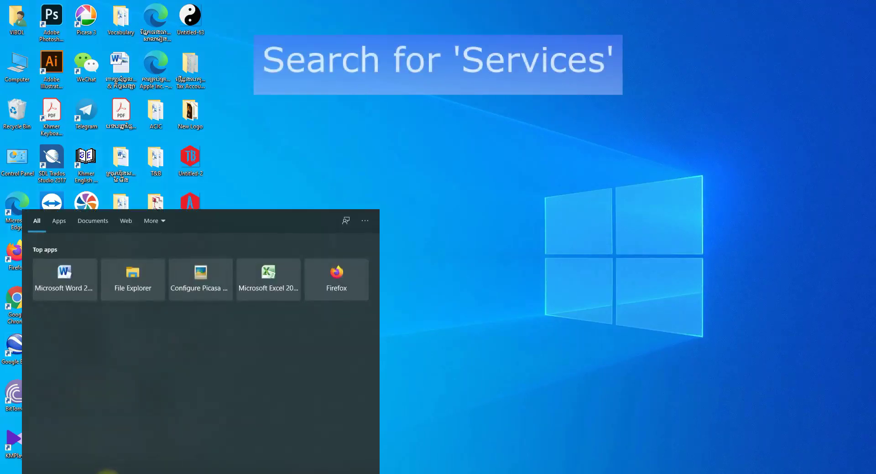
pyautogui.write('s')
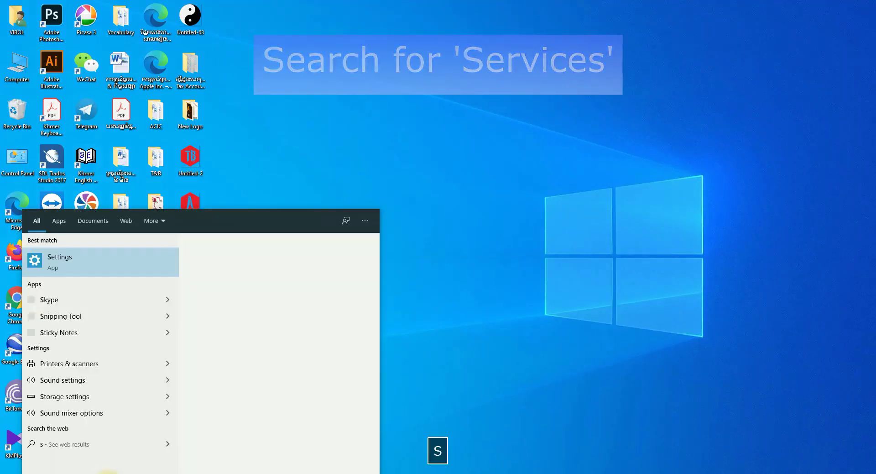
pyautogui.write('ervice')
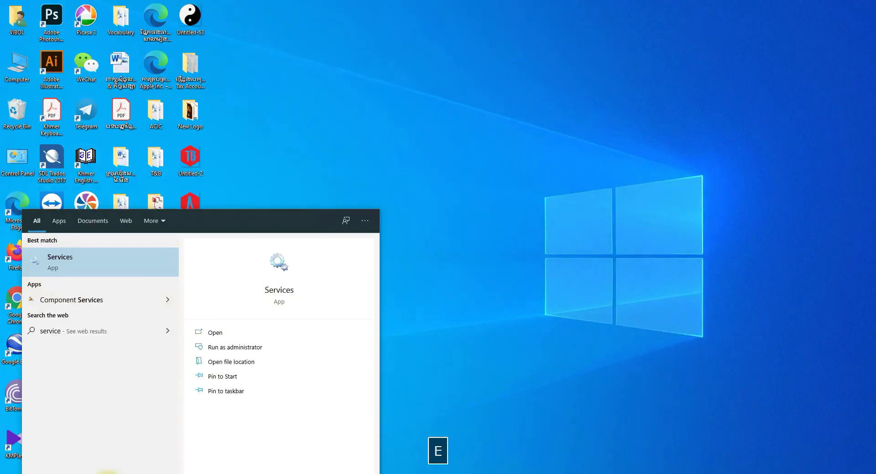
pyautogui.click(51, 261)
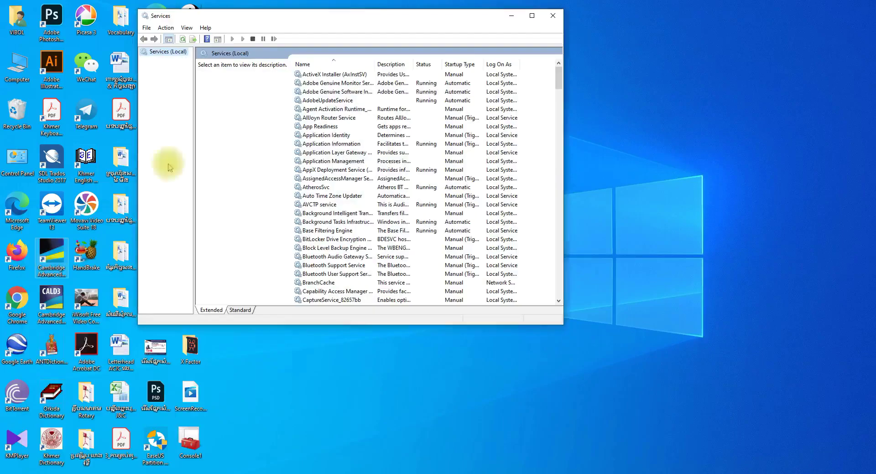
pyautogui.moveTo(559, 78); pyautogui.dragTo(548, 200)
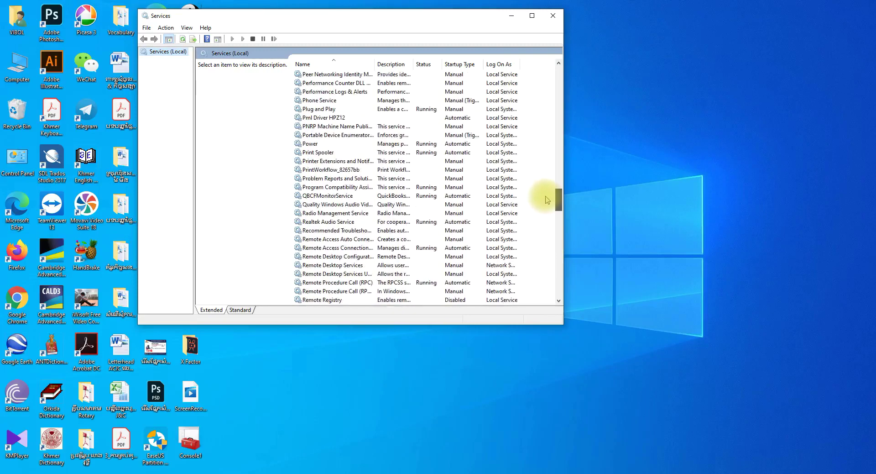
# - Set the Print Spooler service's startup type to Automatic, apply the change and close the Services window
pyautogui.click(311, 154)
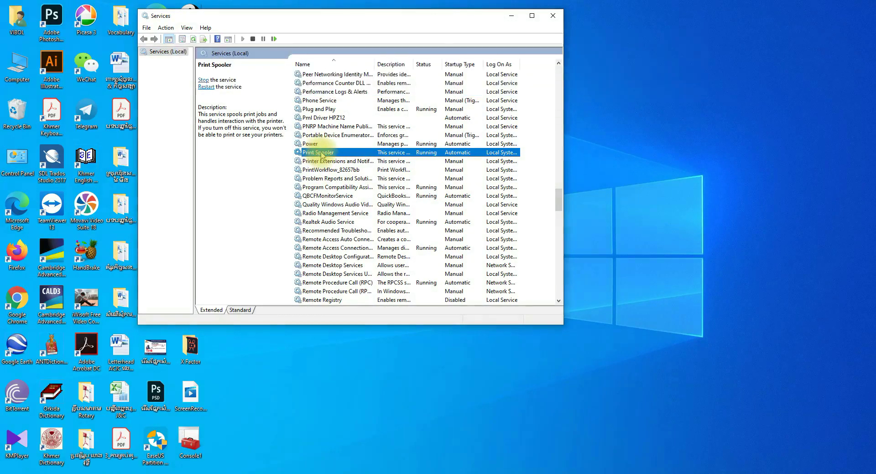
pyautogui.doubleClick(319, 153)
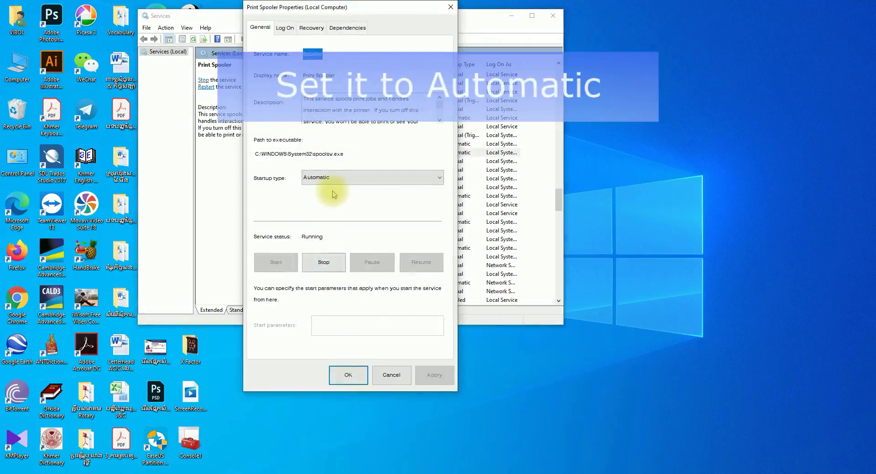
pyautogui.click(357, 179)
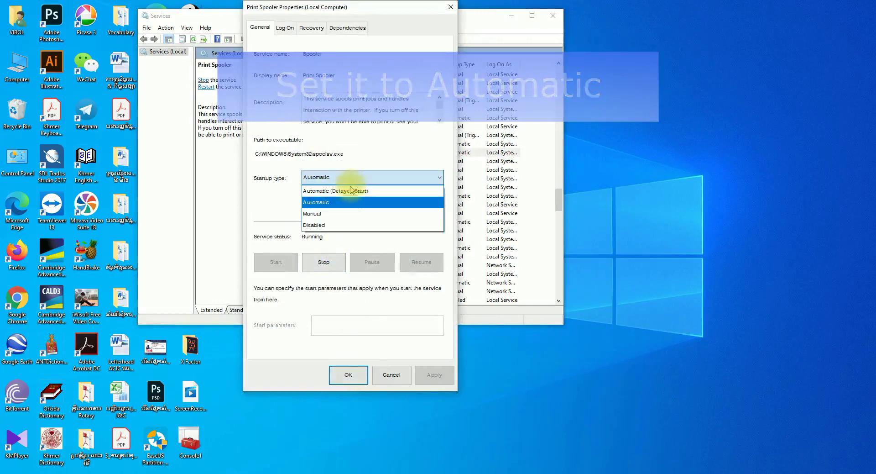
pyautogui.click(328, 202)
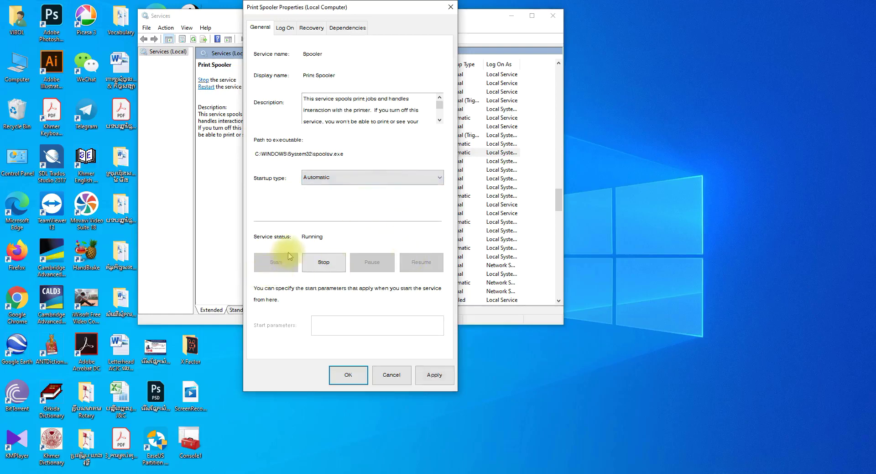
pyautogui.click(434, 375)
pyautogui.click(348, 374)
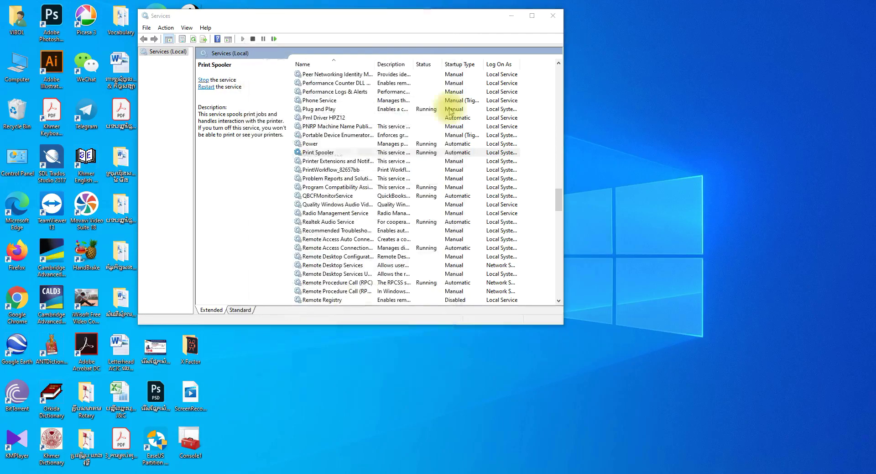
pyautogui.click(553, 15)
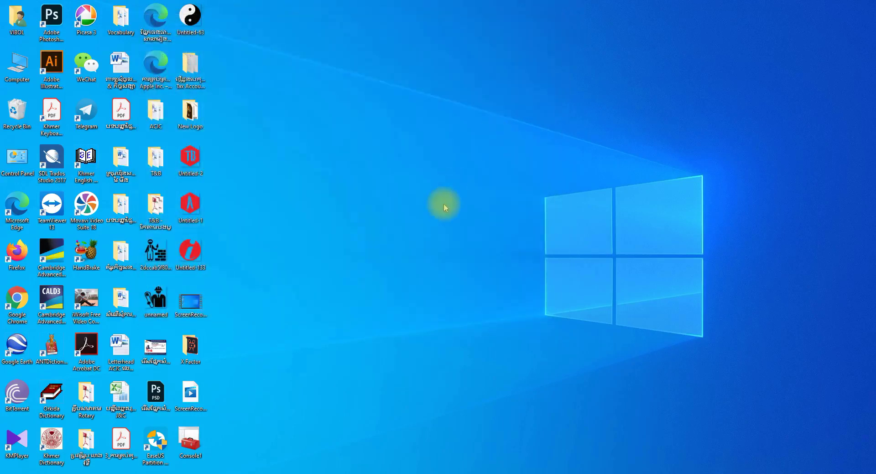